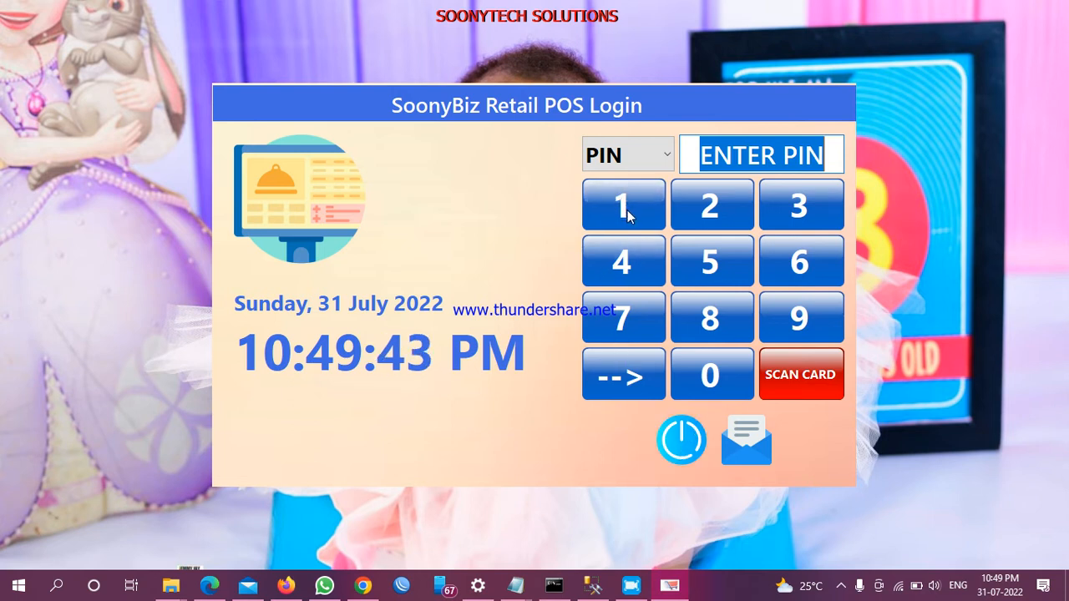
Step: Log in with the user's PIN and open the POS till with an opening amount of 0.00
{"action": "left_click", "coordinate": [628, 216]}
{"action": "left_click", "coordinate": [711, 210]}
{"action": "left_click", "coordinate": [823, 211]}
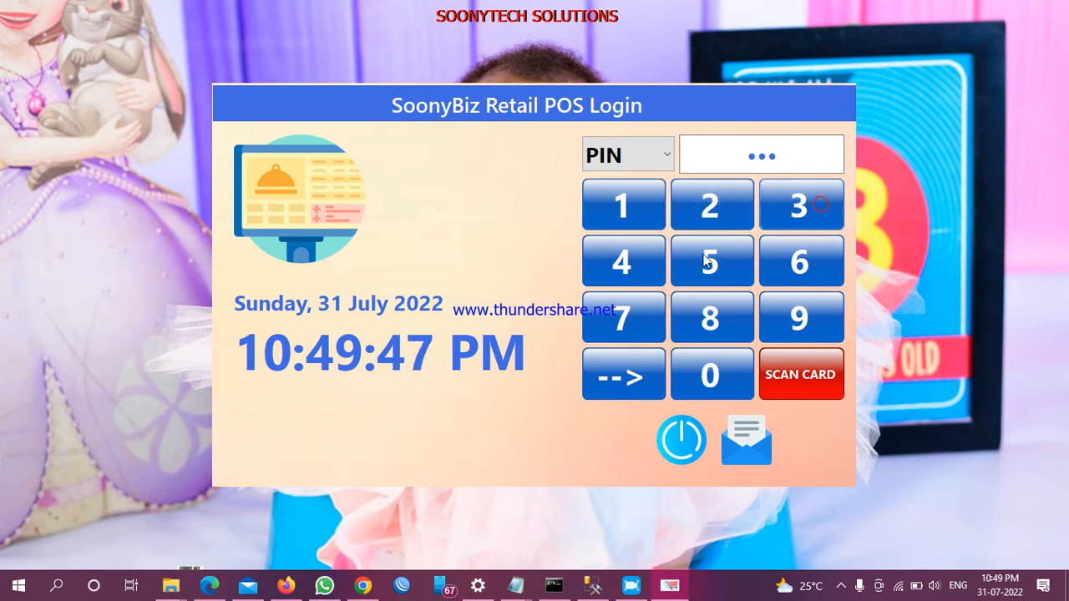
{"action": "left_click", "coordinate": [617, 264]}
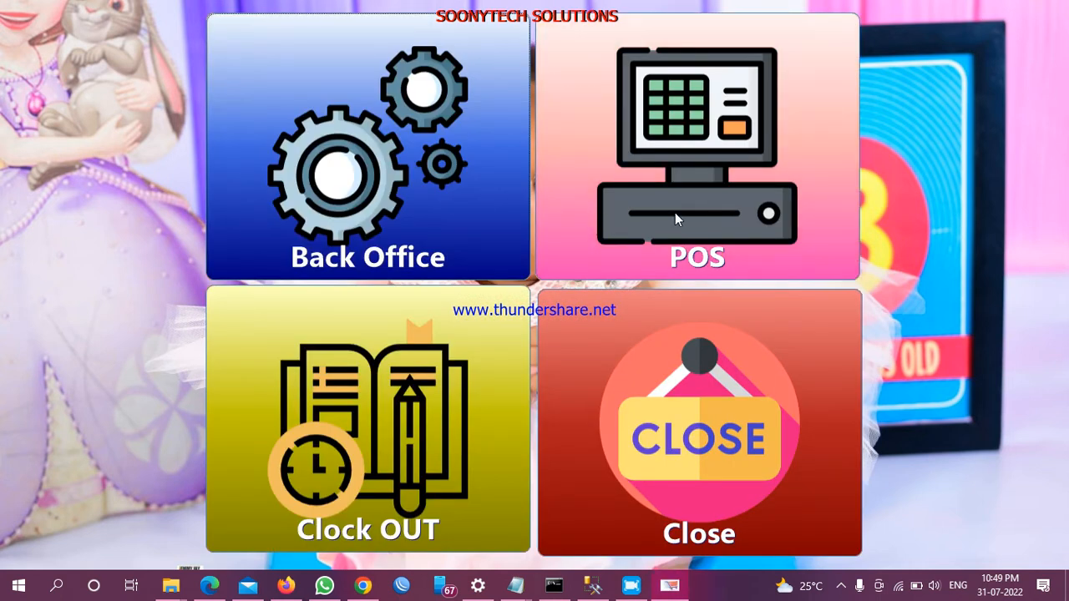
{"action": "left_click", "coordinate": [668, 191]}
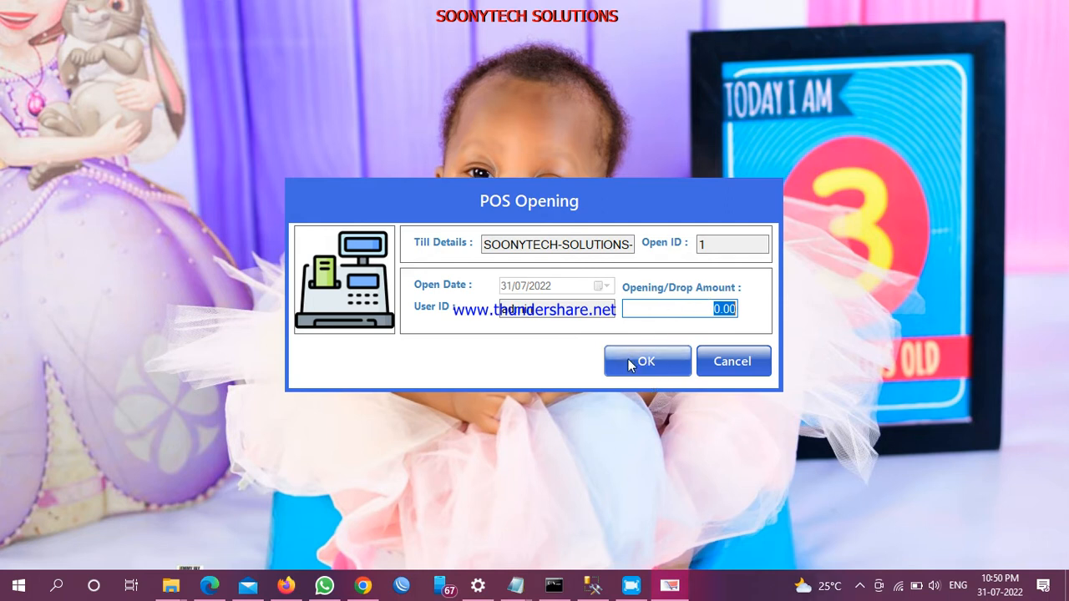
{"action": "left_click", "coordinate": [629, 361]}
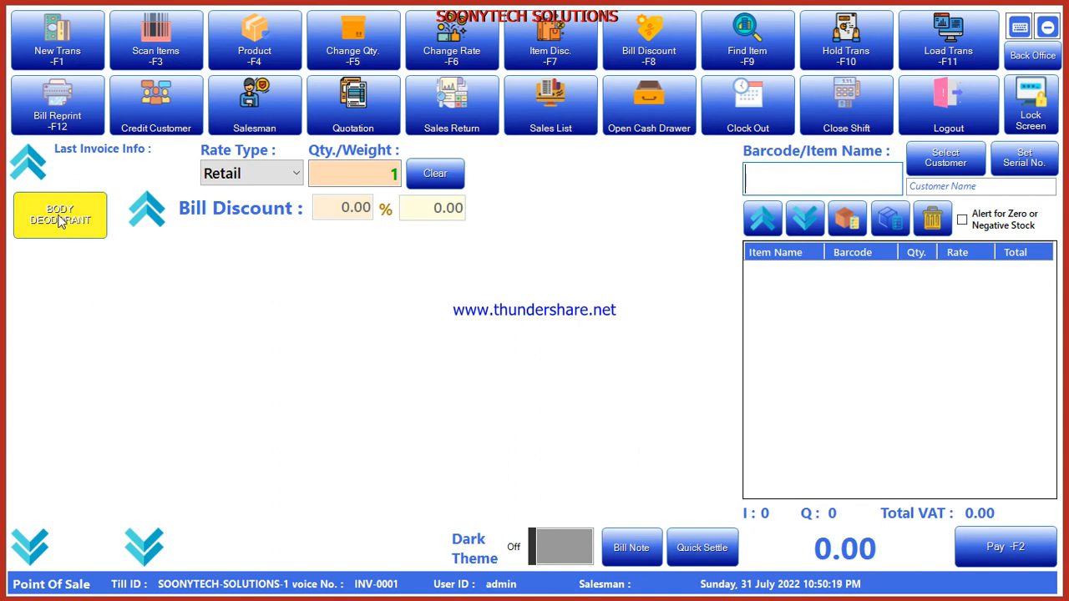
Step: Sell one NIVEA ROLLON and one SURE ROLLON from the BODY DEODORANT category, quick-settling the bill without printing a receipt
{"action": "left_click", "coordinate": [95, 213]}
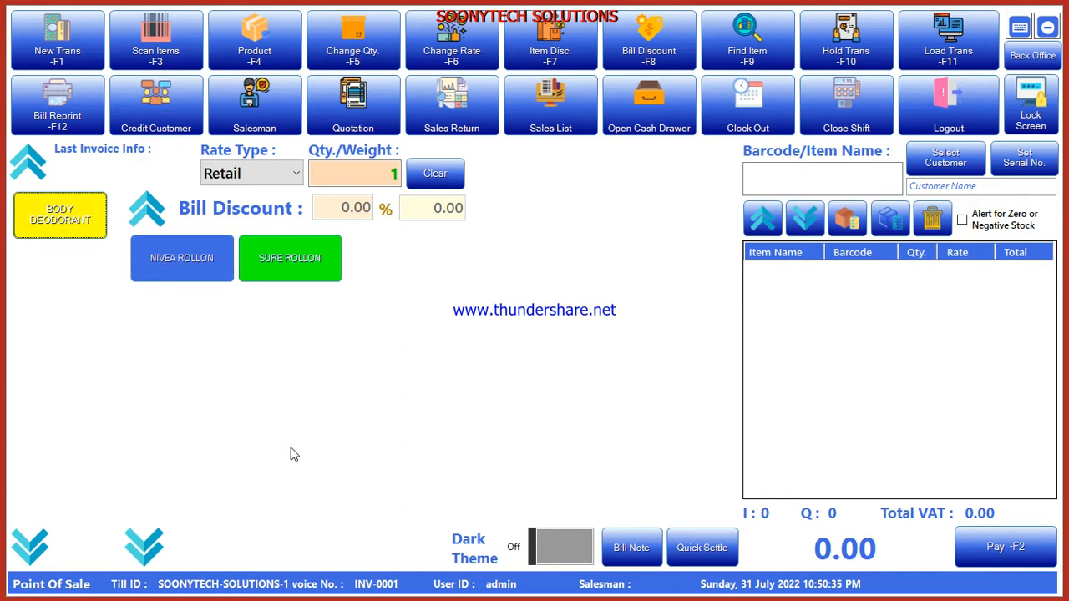
{"action": "left_click", "coordinate": [183, 262]}
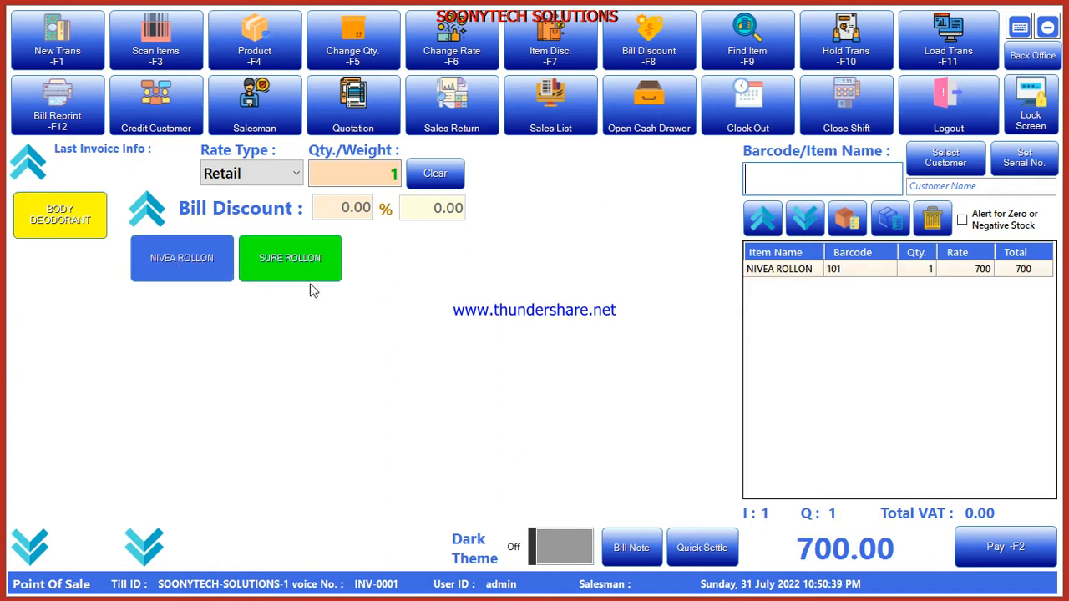
{"action": "left_click", "coordinate": [268, 263]}
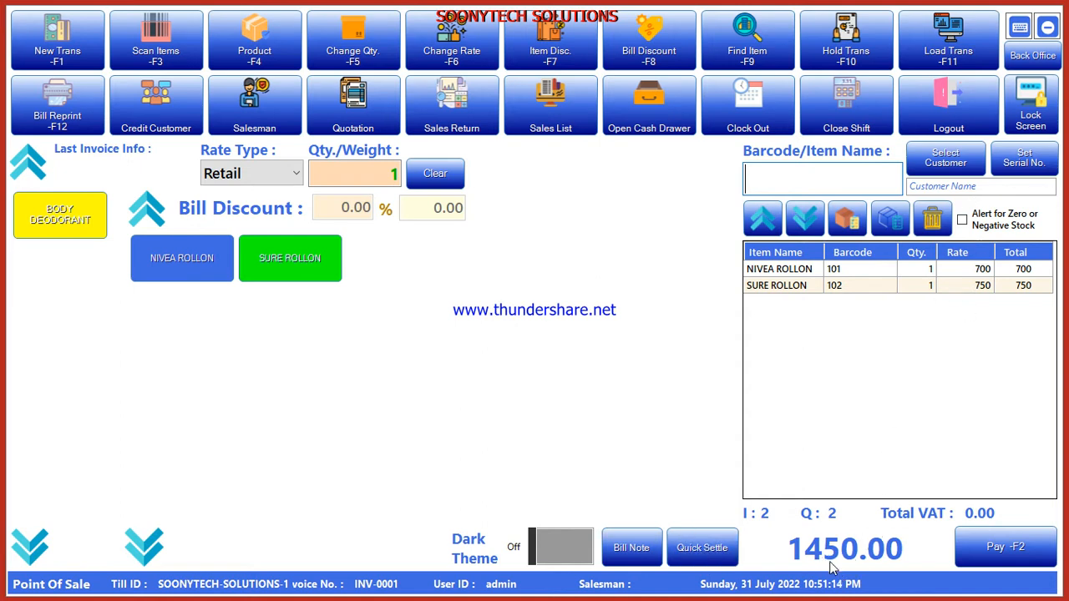
{"action": "left_click", "coordinate": [698, 557]}
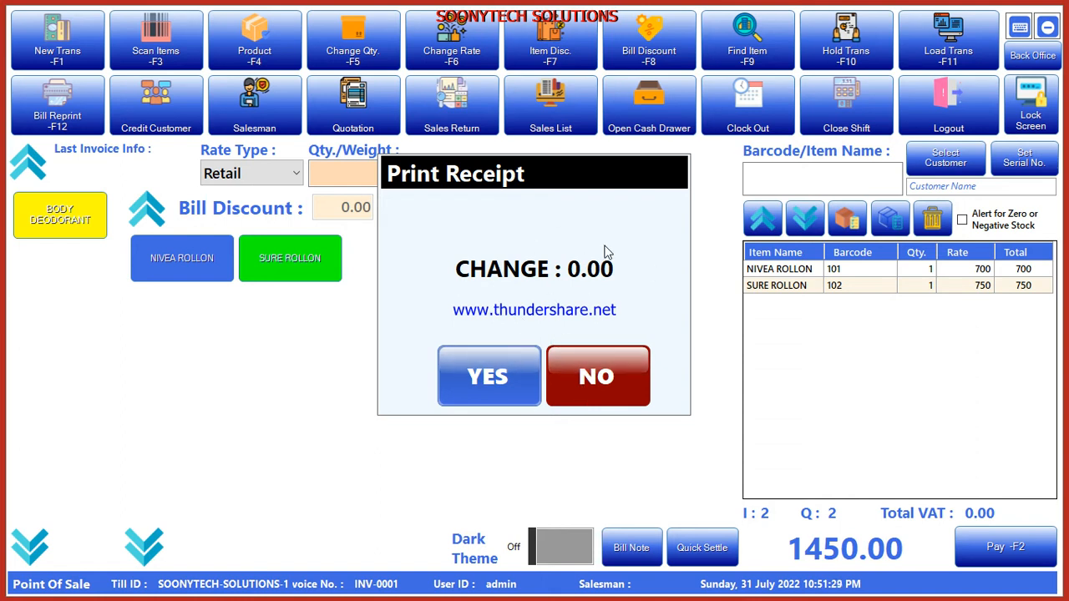
{"action": "left_click", "coordinate": [608, 380]}
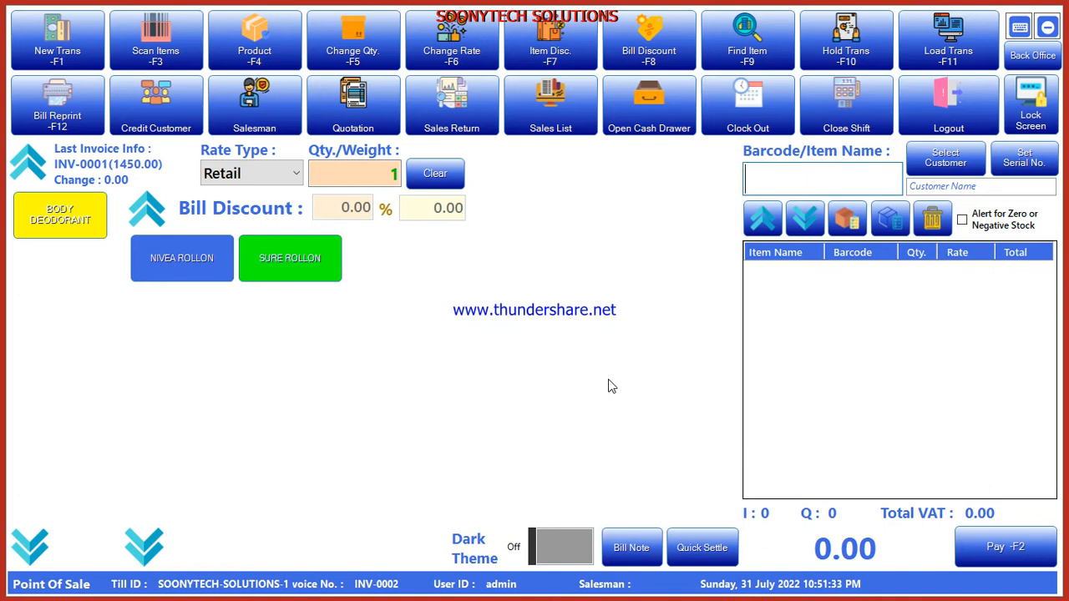
Step: Add SURE ROLLON to a new sale and set its quantity to 5
{"action": "left_click", "coordinate": [265, 269]}
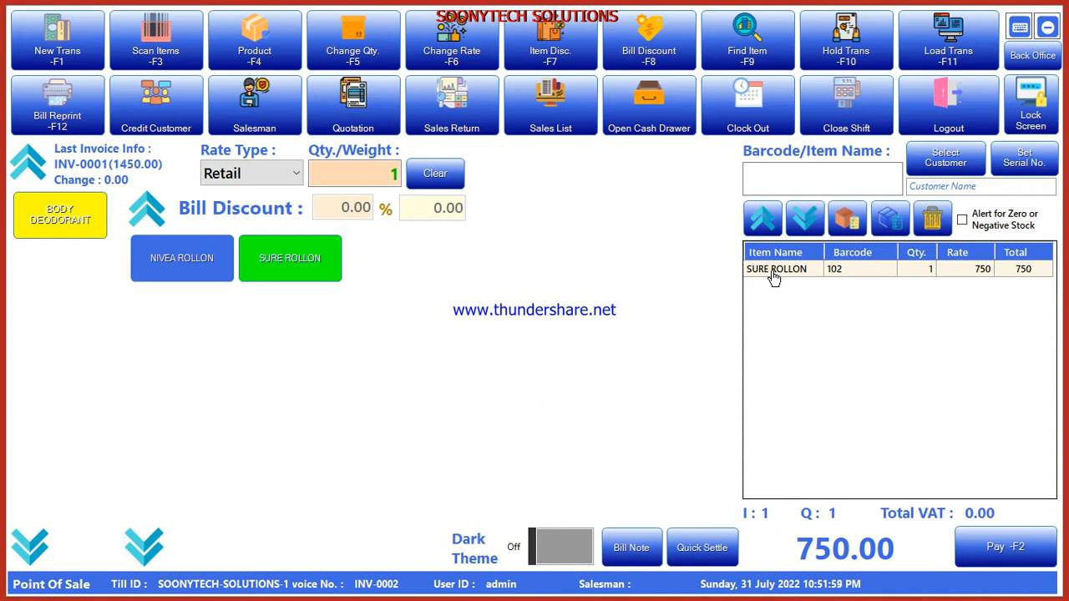
{"action": "left_click", "coordinate": [354, 40]}
{"action": "left_click", "coordinate": [461, 315]}
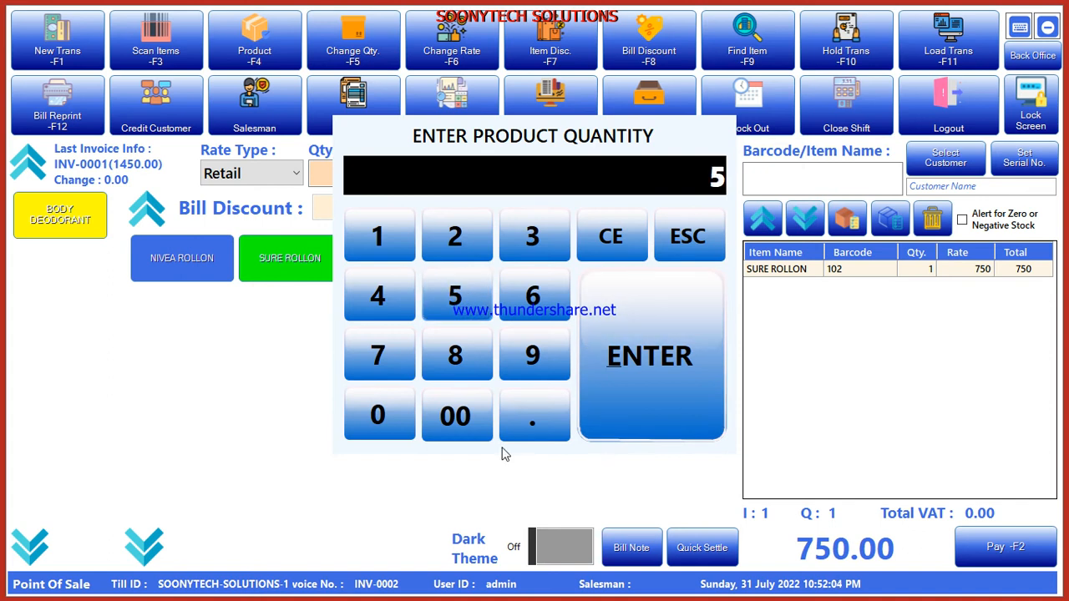
{"action": "left_click", "coordinate": [625, 370]}
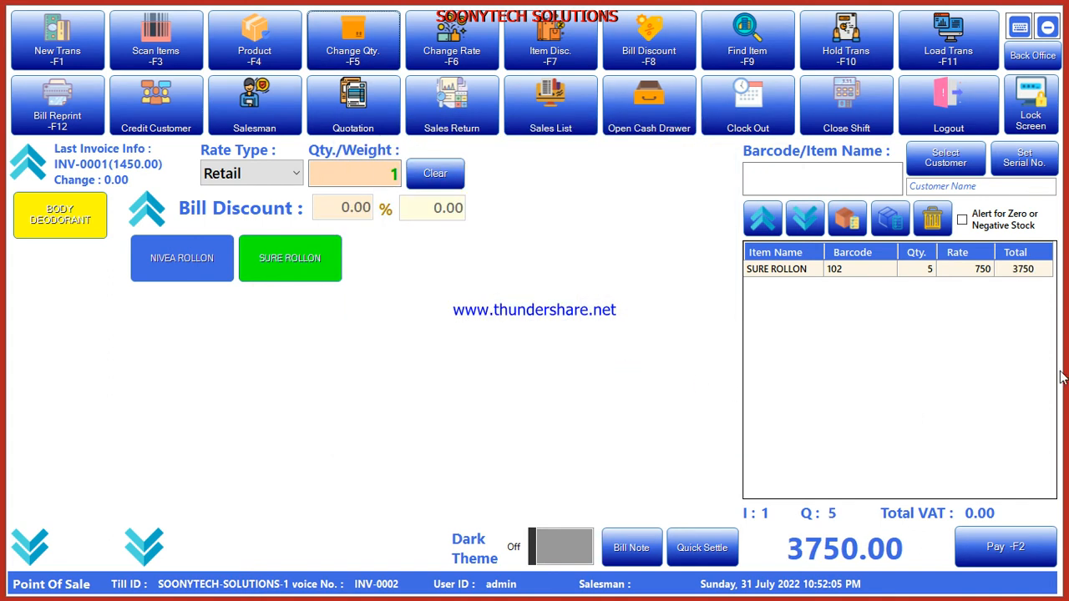
{"action": "left_click", "coordinate": [353, 46]}
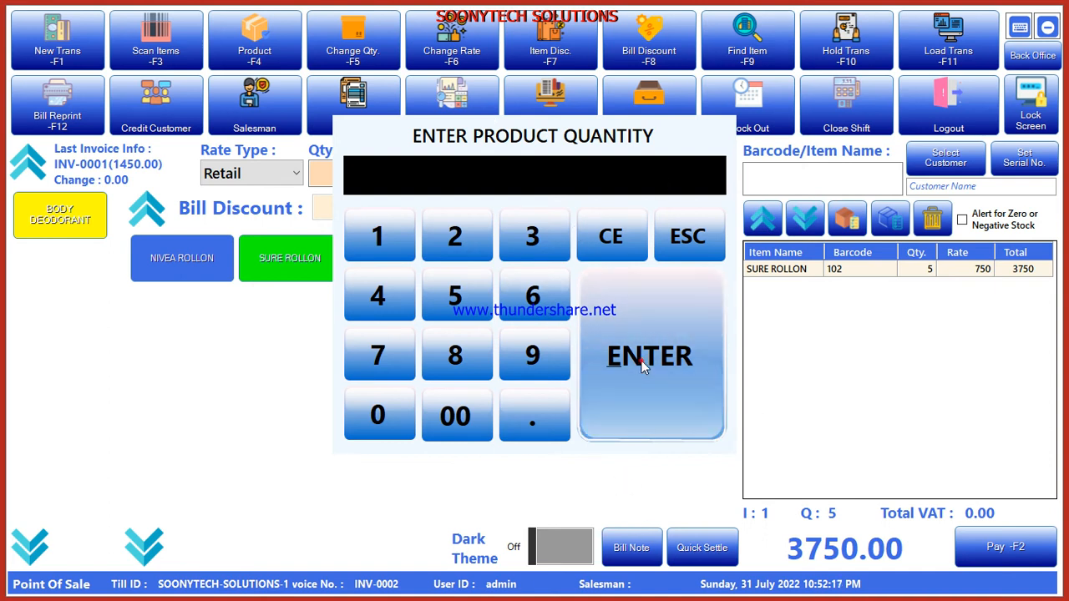
{"action": "left_click", "coordinate": [618, 418]}
{"action": "left_click", "coordinate": [594, 343]}
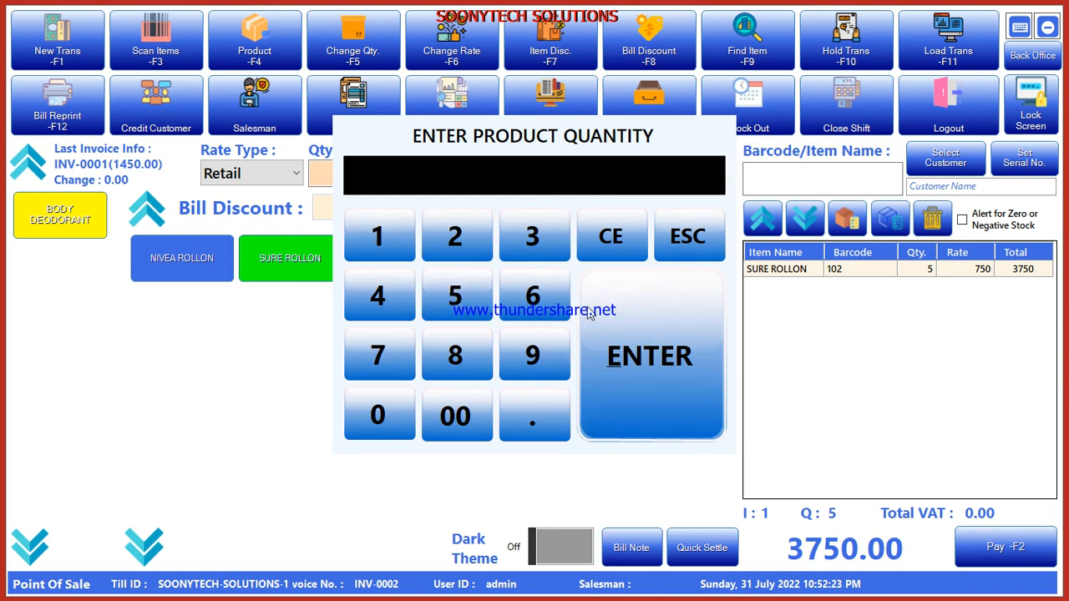
{"action": "key", "text": "Escape"}
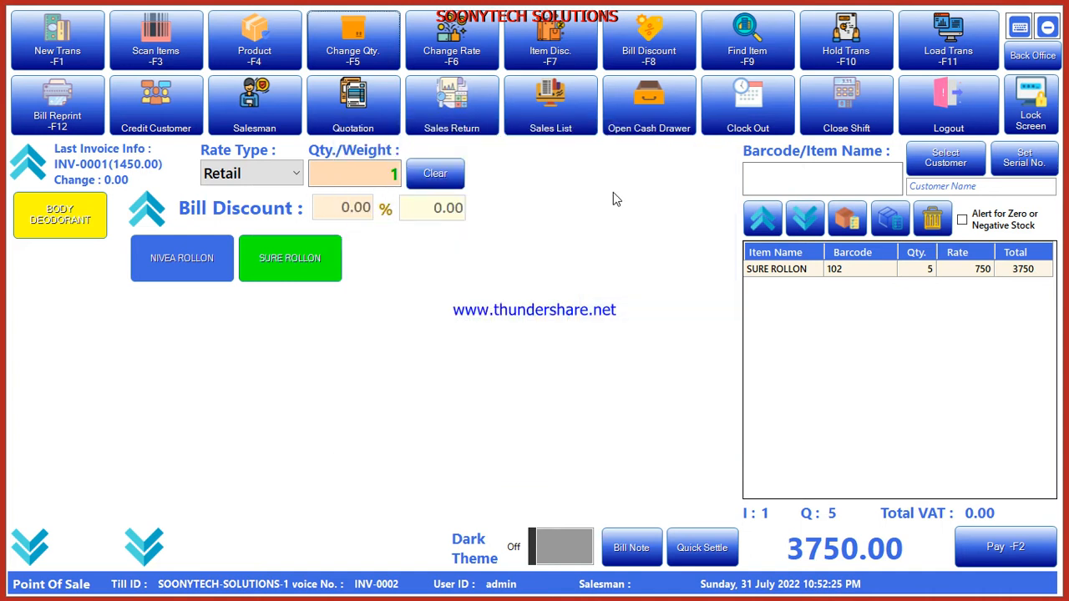
Step: Quick-settle the SURE ROLLON sale without printing a receipt
{"action": "left_click", "coordinate": [703, 555]}
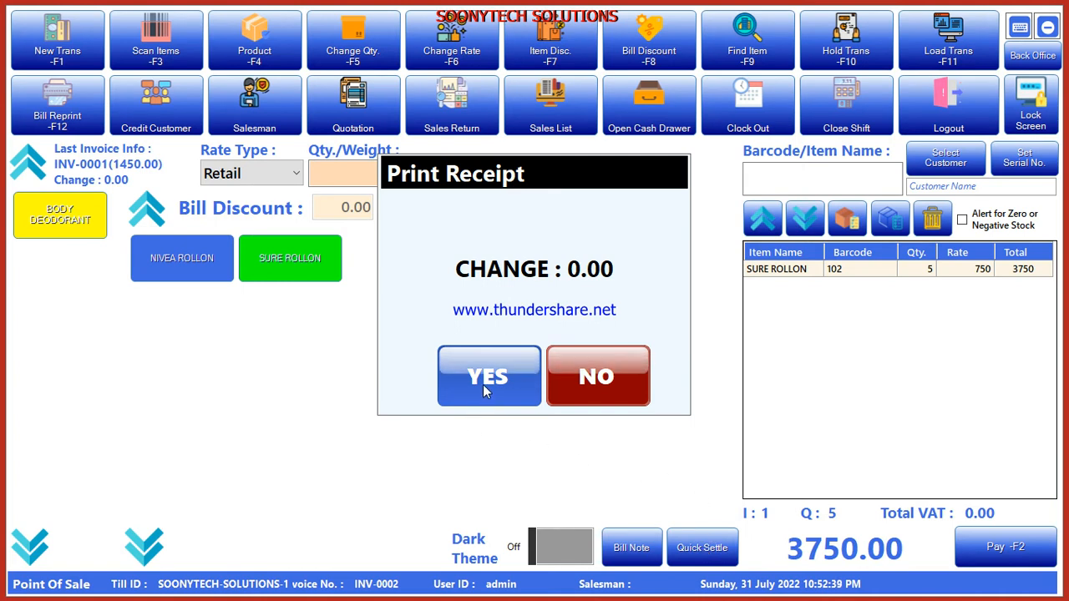
{"action": "left_click", "coordinate": [611, 382]}
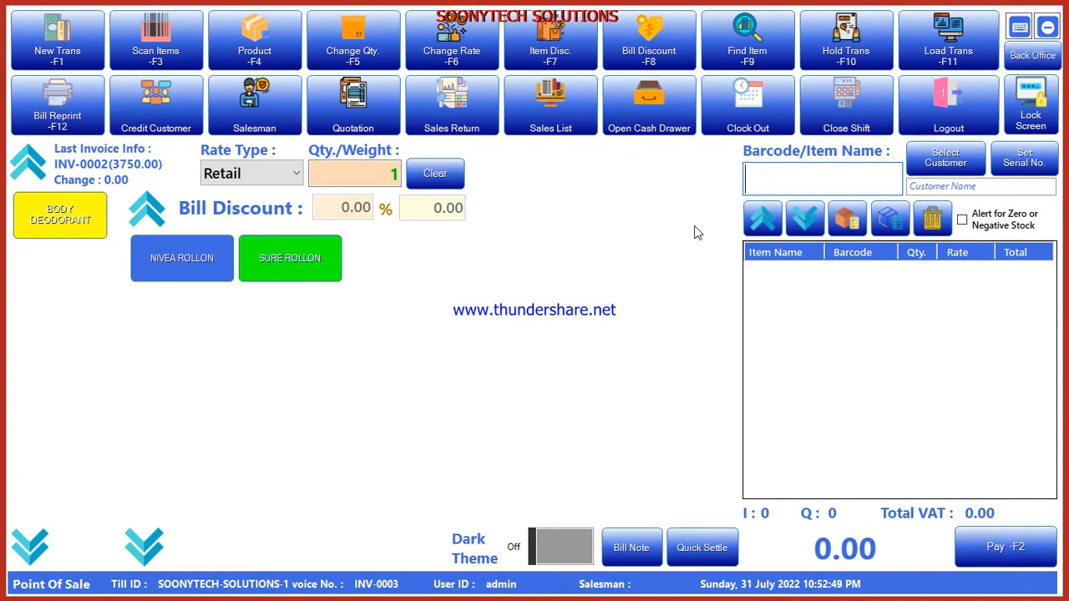
Step: Go to the Back Office and view the Top 10 Best Selling Items chart from the POS reports
{"action": "left_click", "coordinate": [1029, 58]}
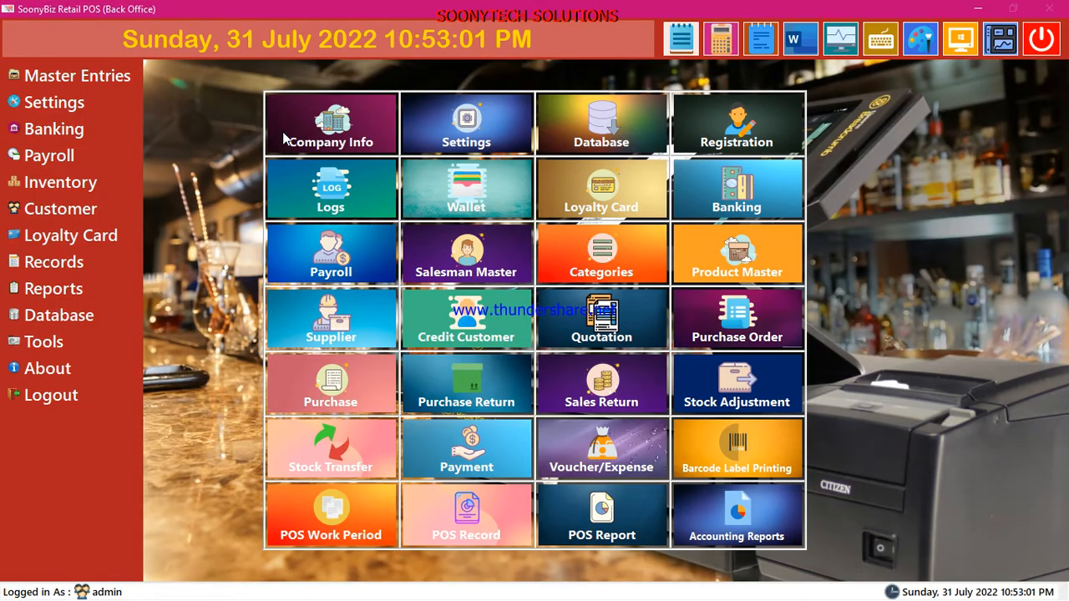
{"action": "left_click", "coordinate": [711, 516]}
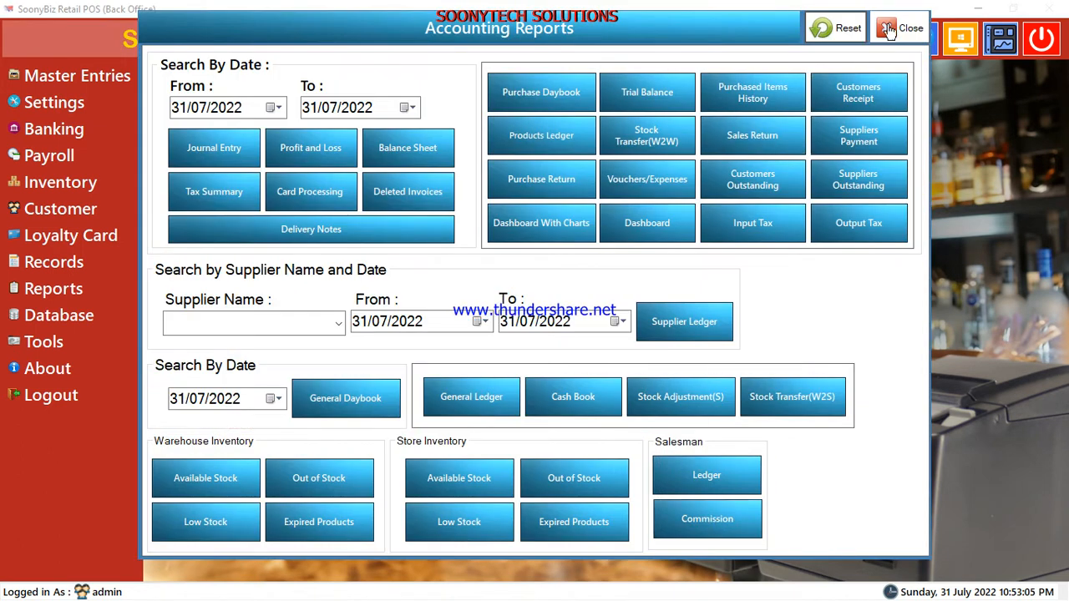
{"action": "left_click", "coordinate": [904, 27]}
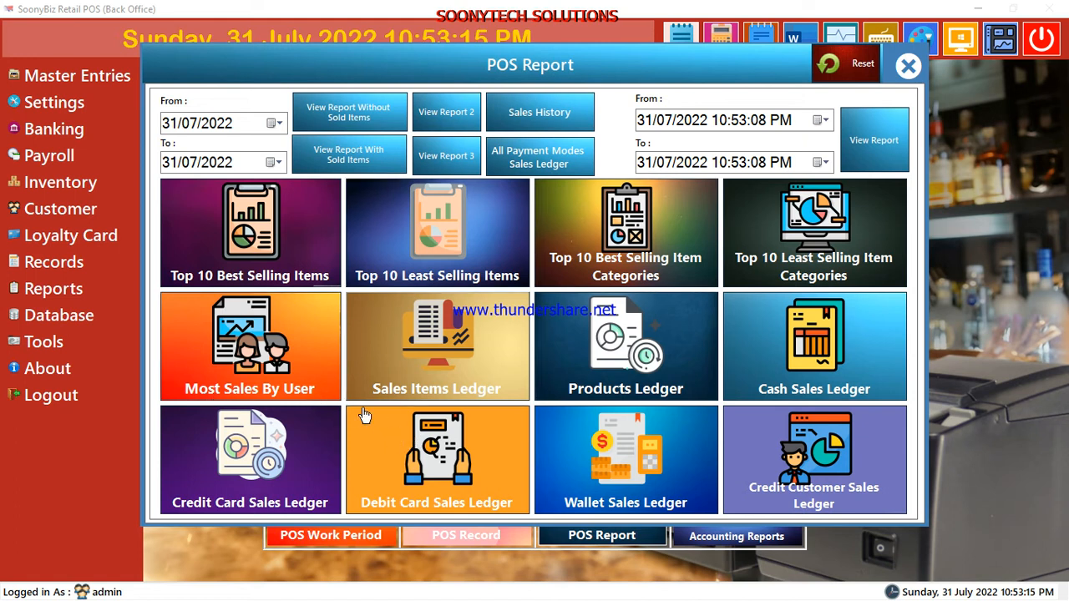
{"action": "left_click", "coordinate": [240, 256]}
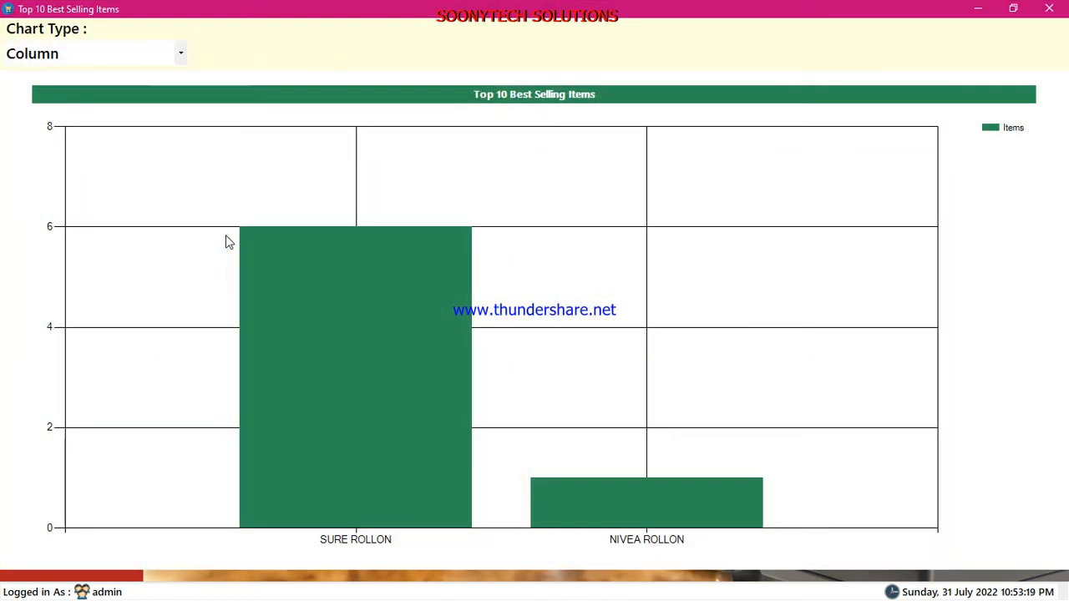
{"action": "left_click", "coordinate": [1050, 9]}
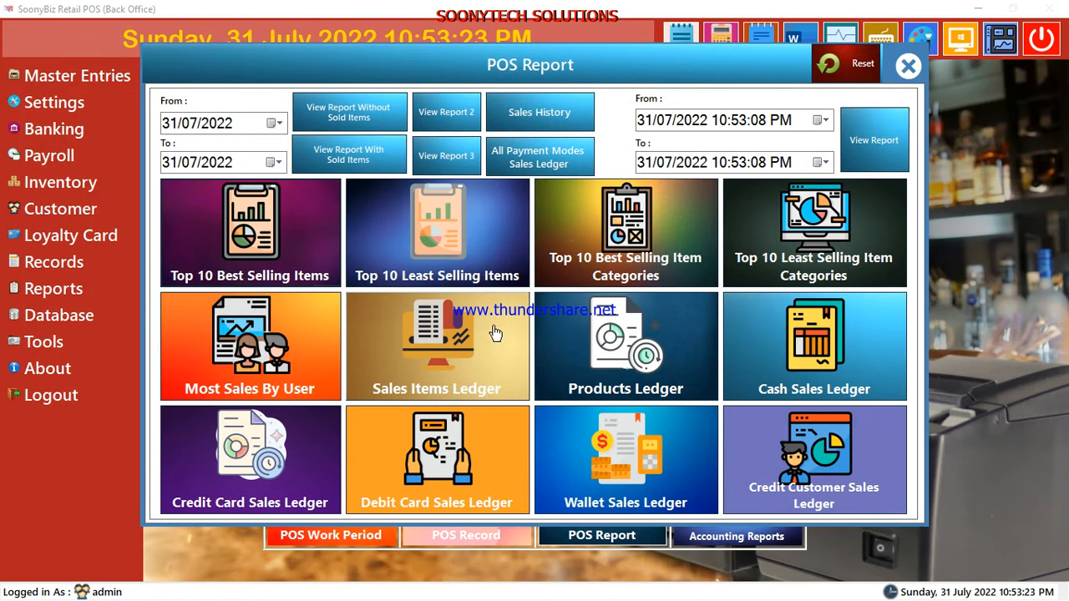
Step: Retrieve the Sales Items Ledger records by invoice date for 31/07/2022, review them and close the ledger
{"action": "left_click", "coordinate": [432, 368]}
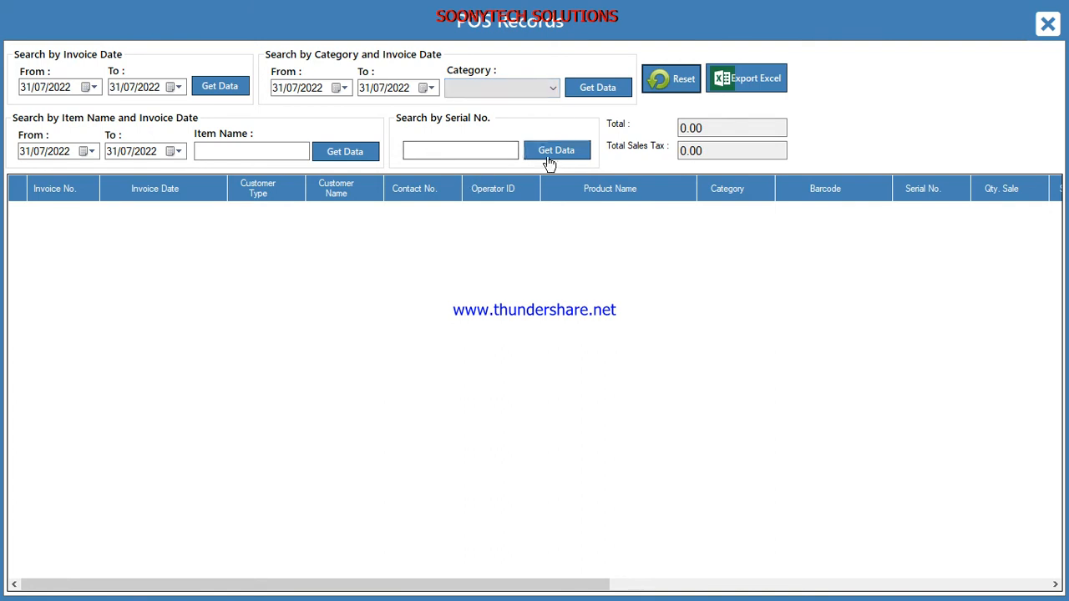
{"action": "left_click", "coordinate": [218, 88]}
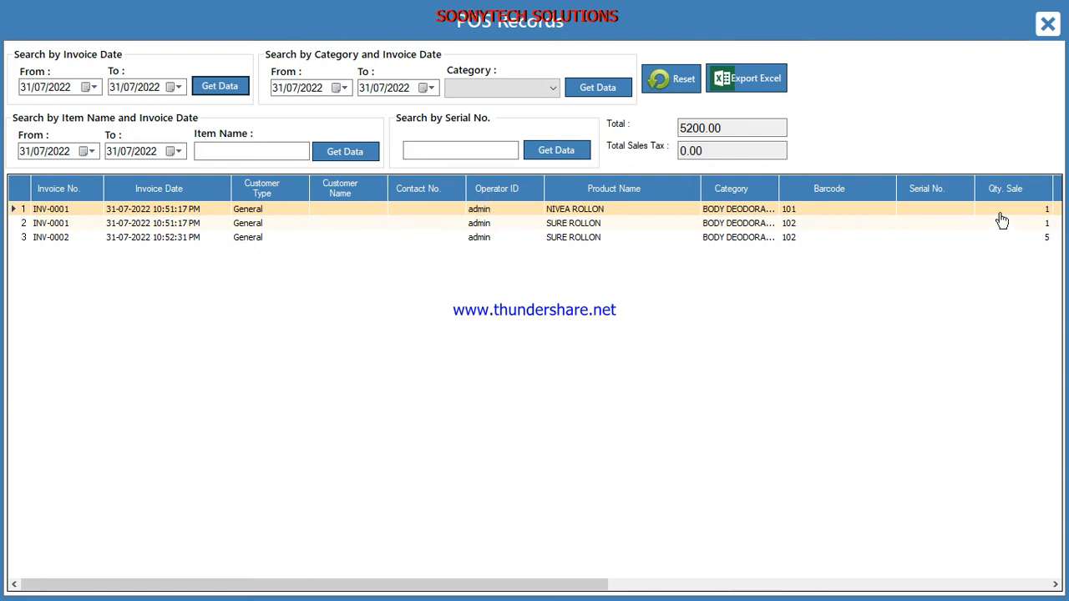
{"action": "left_click", "coordinate": [1048, 24]}
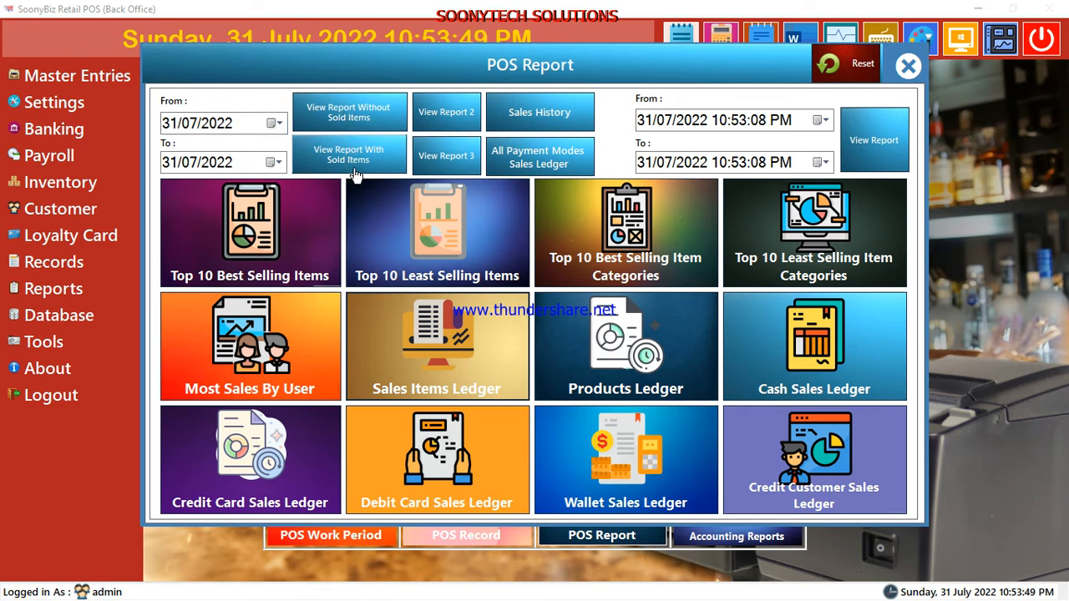
Step: View POS Report 2 for 31/07/2022 and try the report for the preset date-and-time range
{"action": "left_click", "coordinate": [432, 121]}
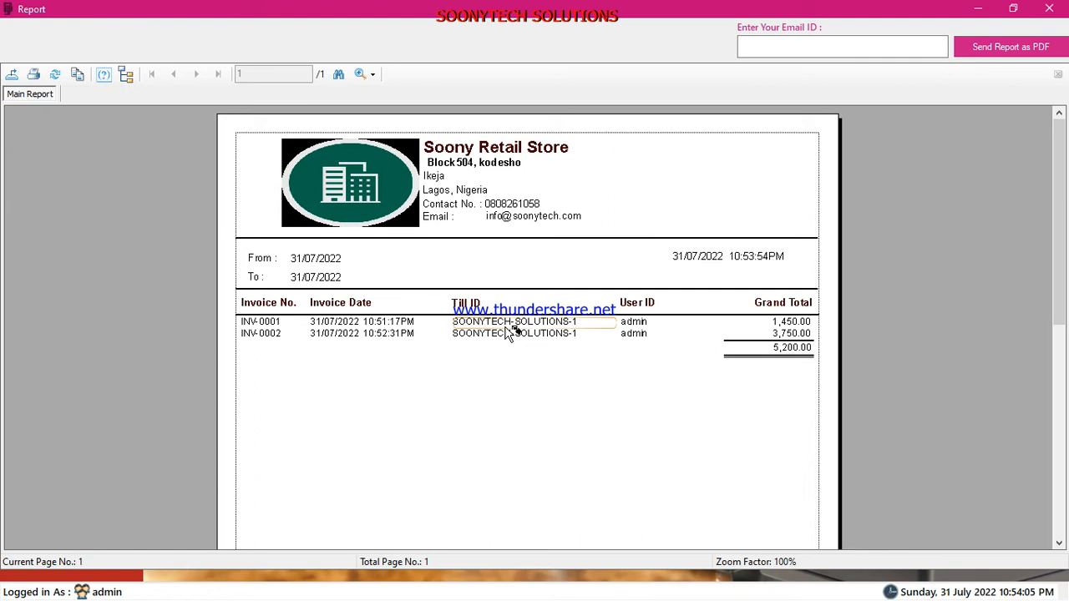
{"action": "left_click", "coordinate": [1049, 8]}
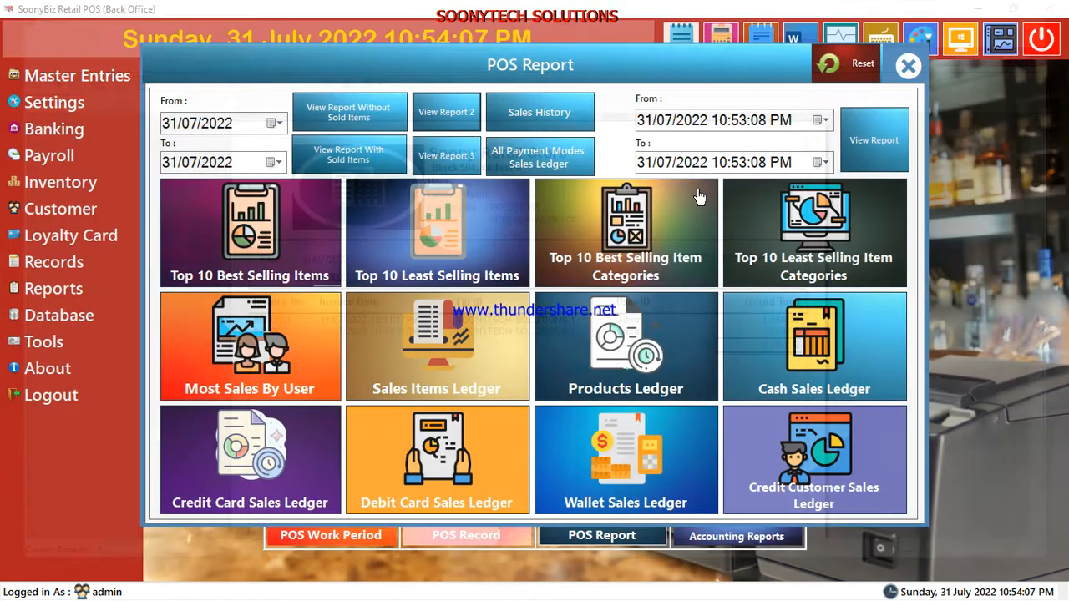
{"action": "left_click", "coordinate": [862, 141]}
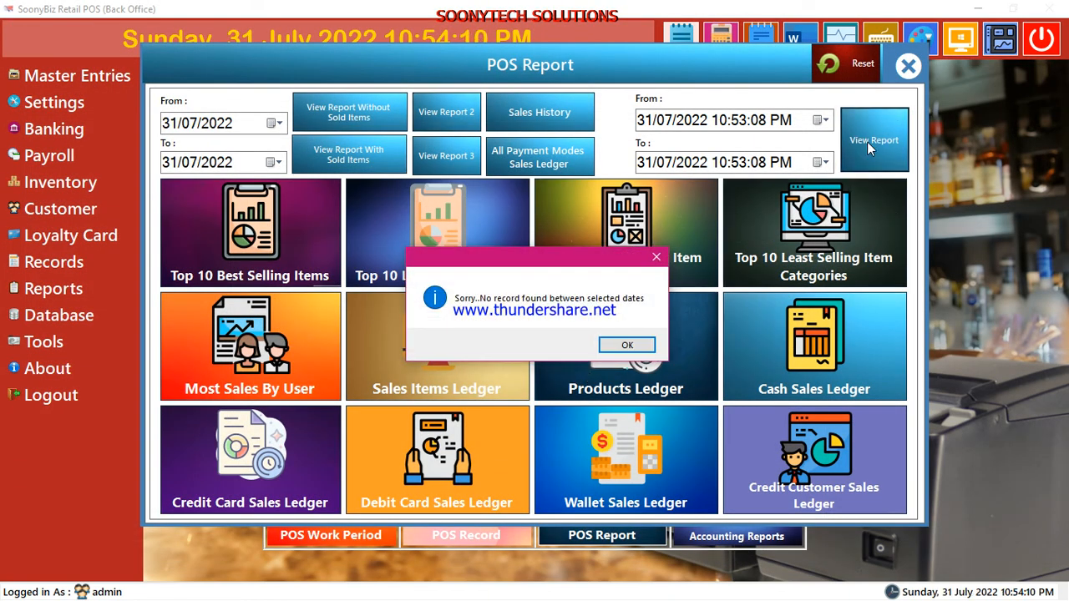
{"action": "left_click", "coordinate": [625, 344]}
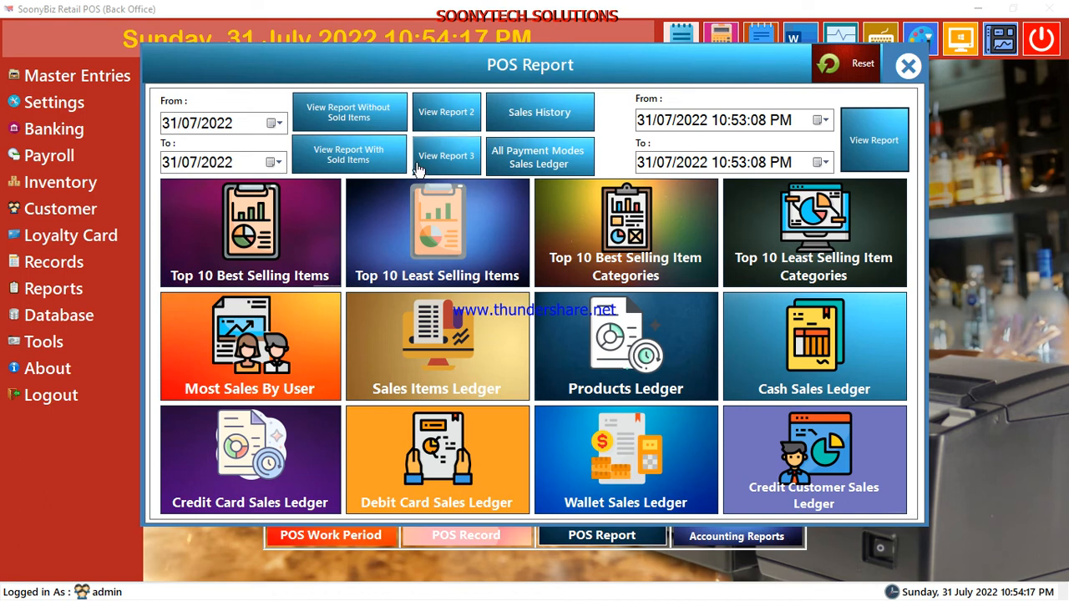
Step: View POS Report 3 with item margins for 31/07/2022, then leave the POS reports
{"action": "left_click", "coordinate": [433, 158]}
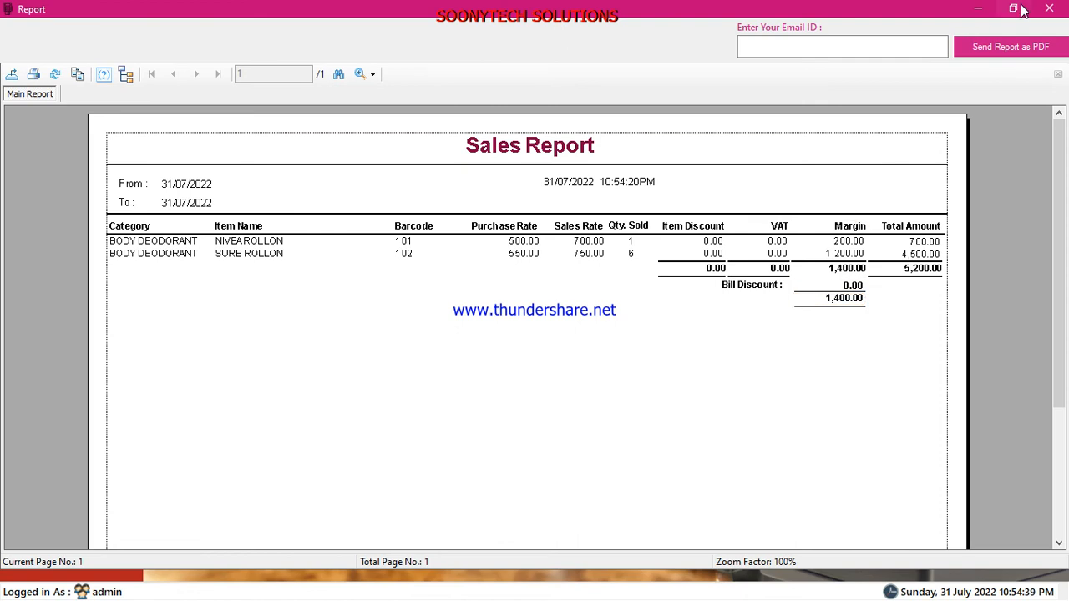
{"action": "left_click", "coordinate": [1050, 9]}
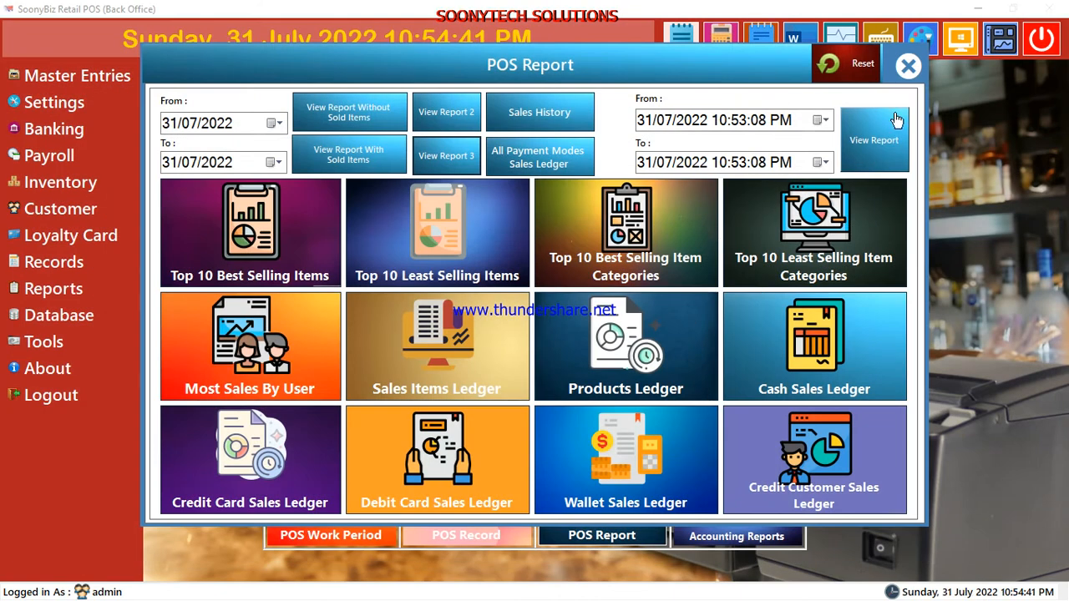
{"action": "left_click", "coordinate": [908, 65]}
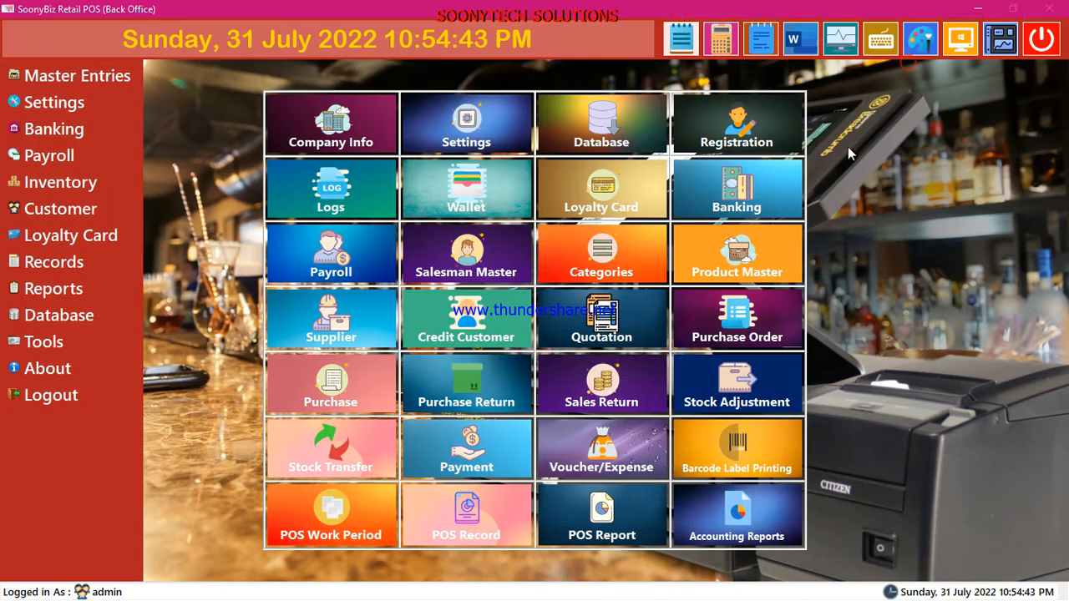
Step: Open the store inventory's Available Stock report from the accounting reports, load all records and examine the available quantities and total stock values
{"action": "left_click", "coordinate": [725, 528]}
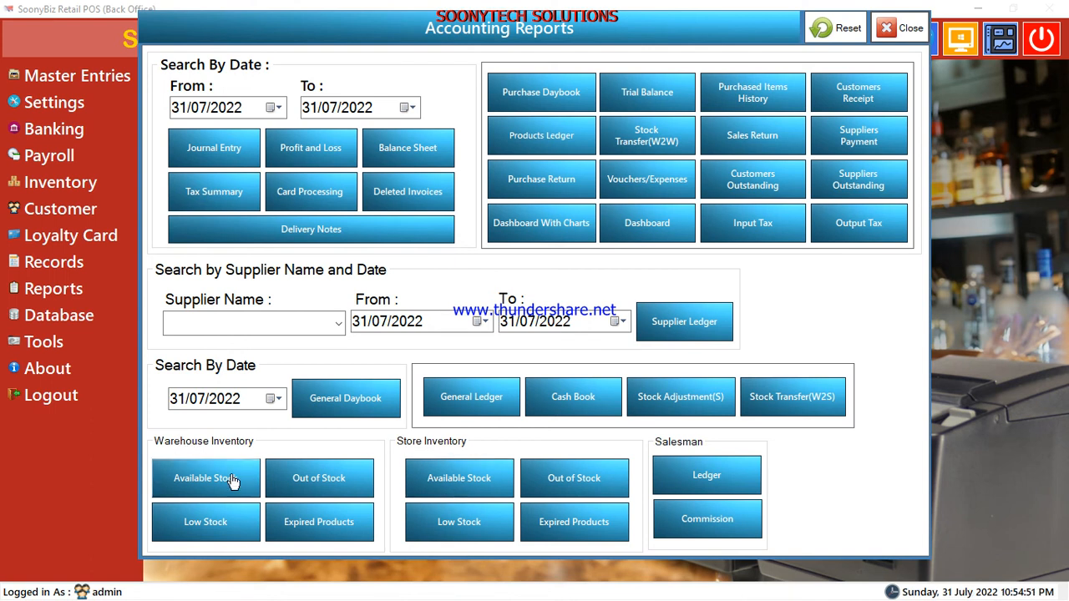
{"action": "left_click", "coordinate": [446, 487]}
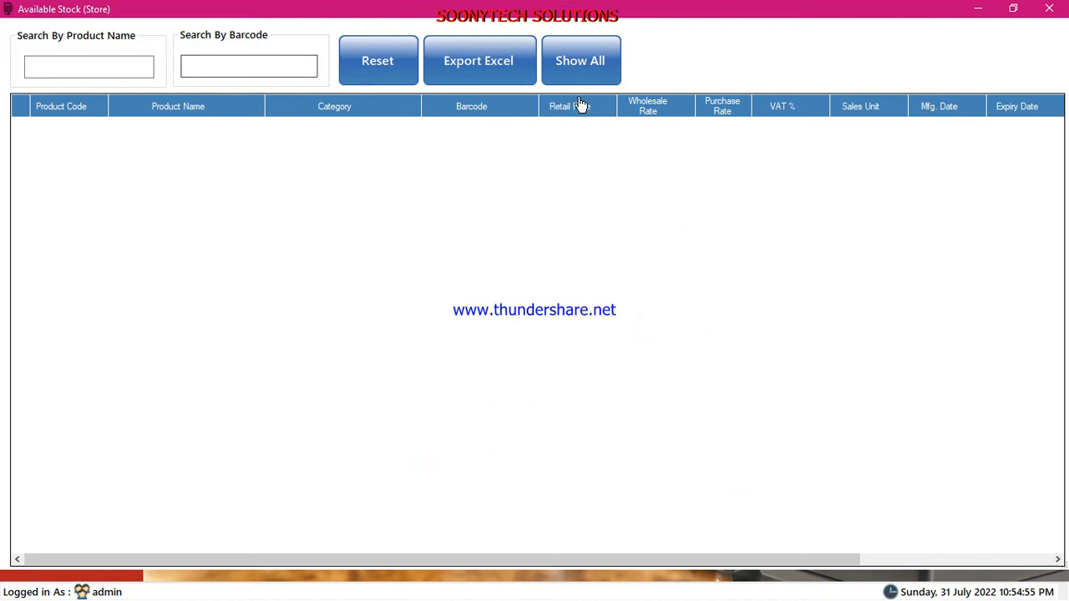
{"action": "left_click", "coordinate": [592, 61]}
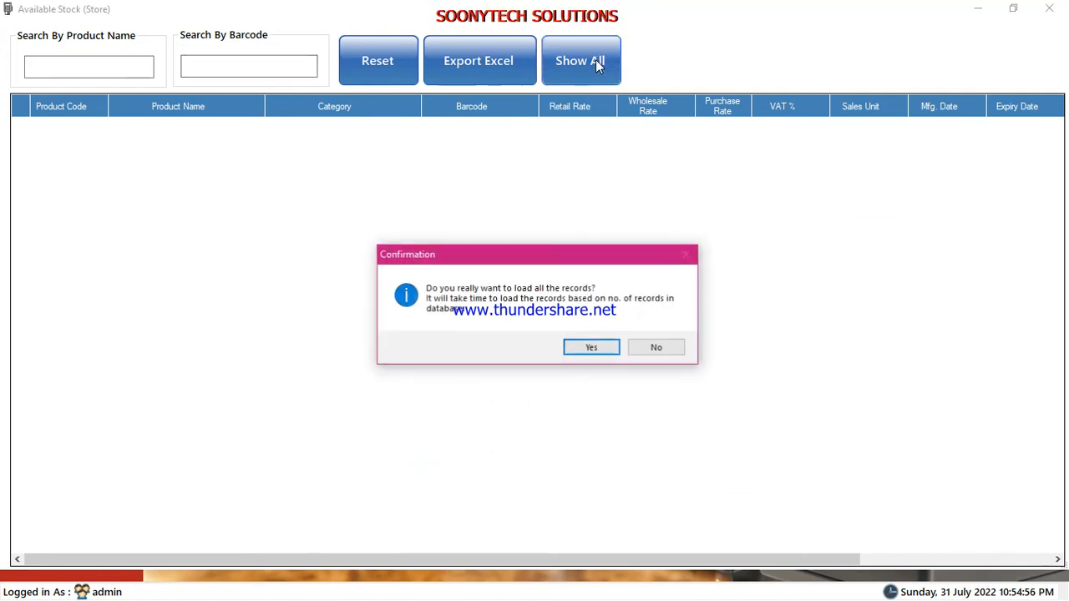
{"action": "left_click", "coordinate": [591, 349]}
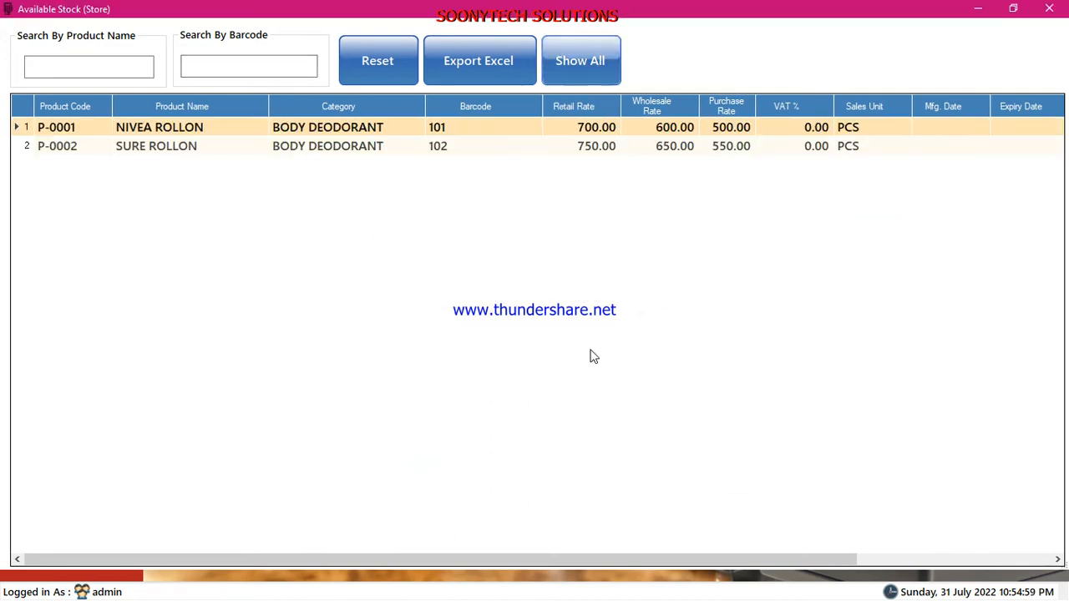
{"action": "left_click_drag", "start_coordinate": [222, 558], "coordinate": [416, 557]}
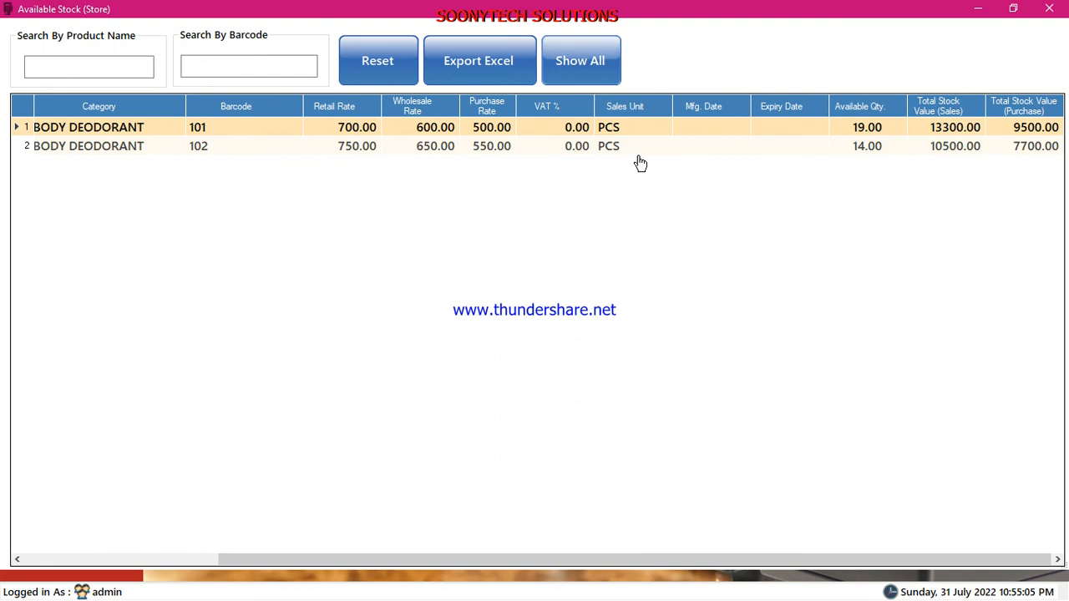
{"action": "left_click_drag", "start_coordinate": [306, 559], "coordinate": [618, 525]}
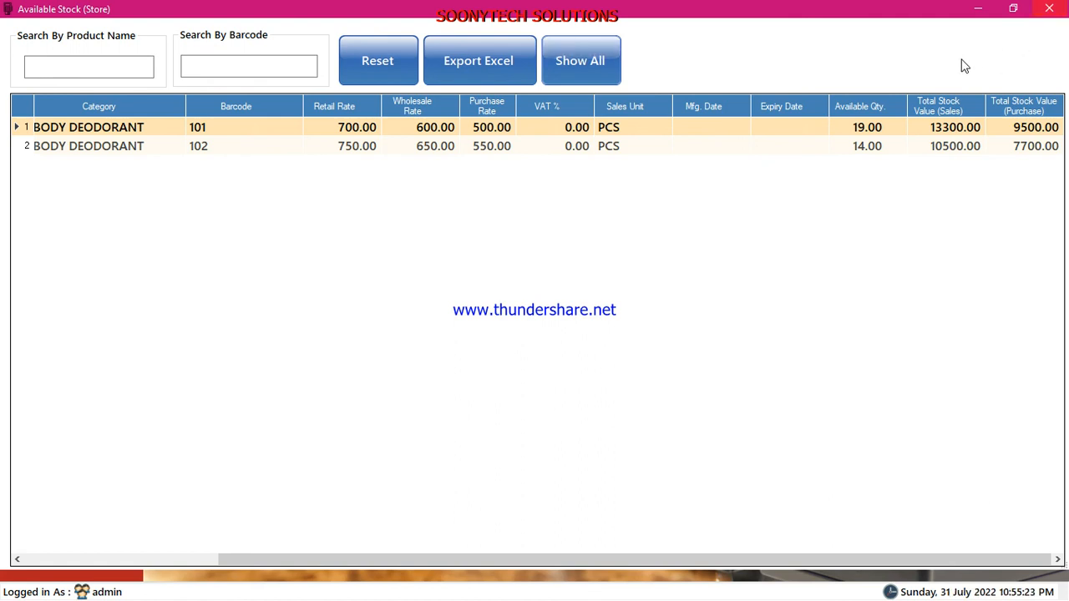
Step: Close the store stock report and the accounting reports, and log out of the Back Office
{"action": "left_click", "coordinate": [1049, 8]}
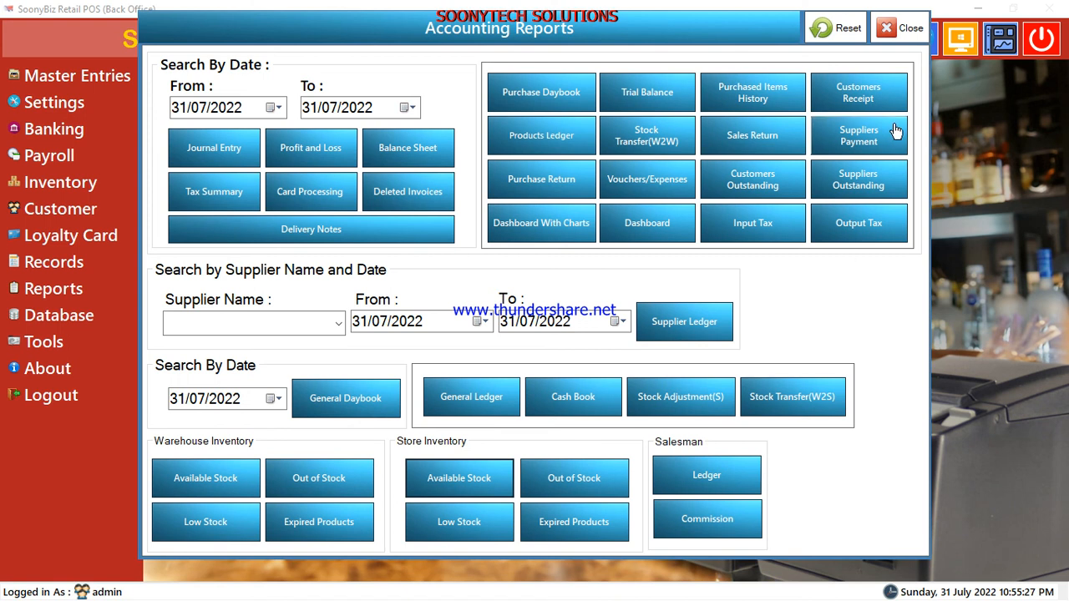
{"action": "left_click", "coordinate": [902, 29]}
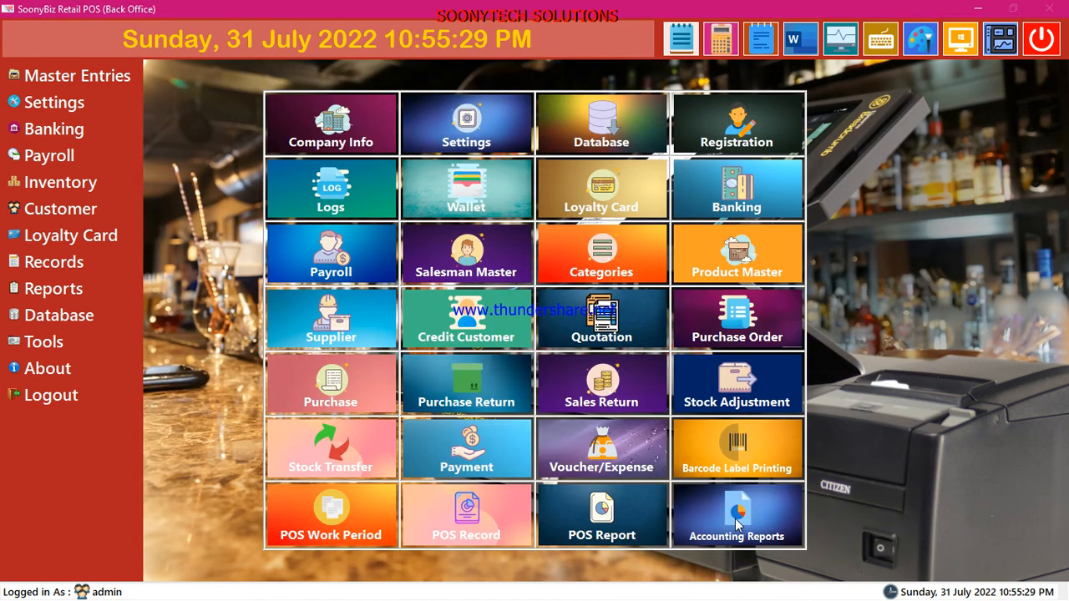
{"action": "left_click", "coordinate": [58, 399]}
{"action": "left_click", "coordinate": [443, 338]}
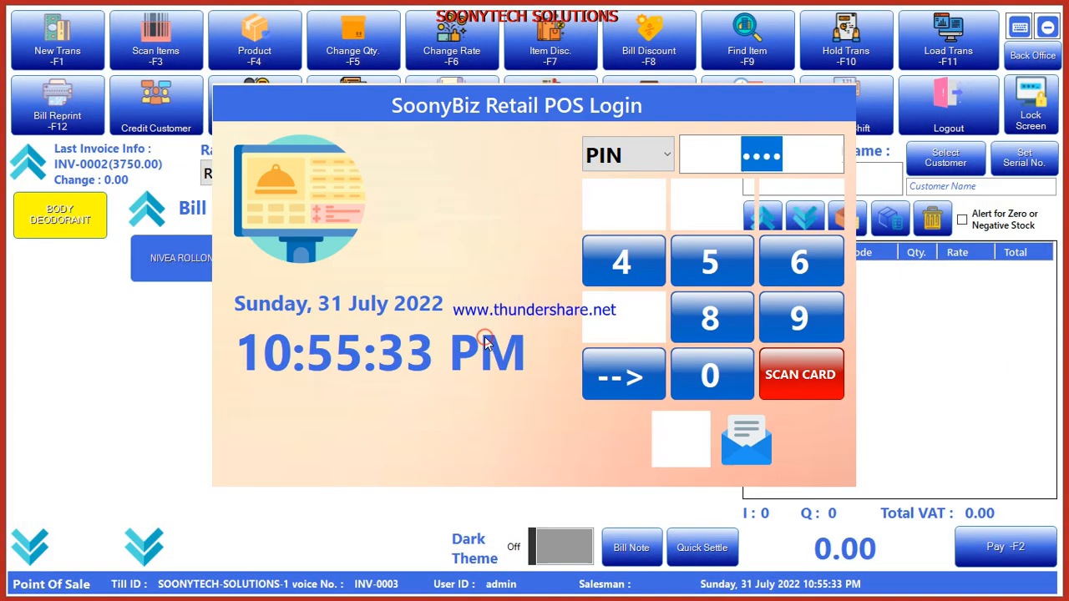